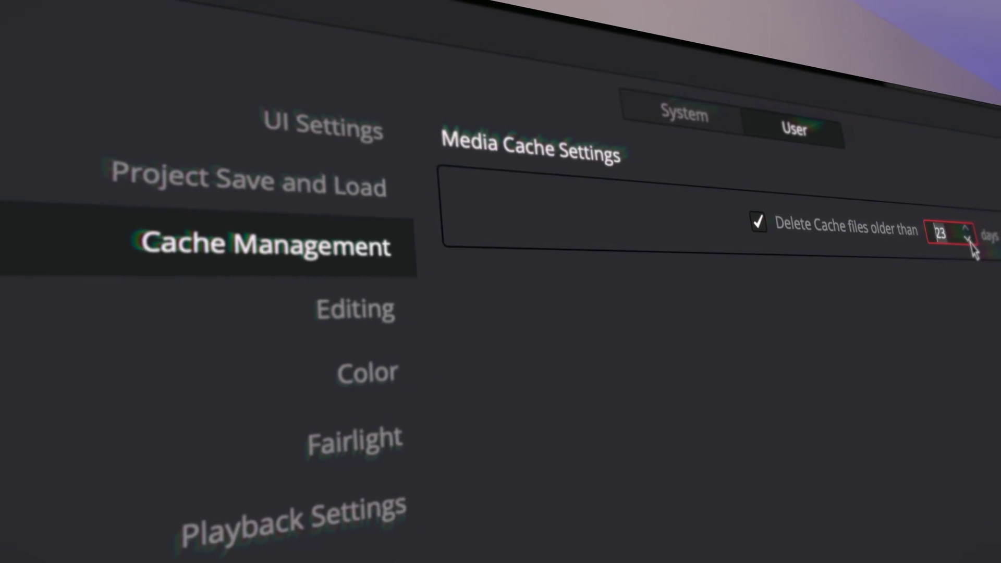
- Lower 'Delete Cache files older than' from 23 to 11 days
left_click(968, 239)
left_click(969, 238)
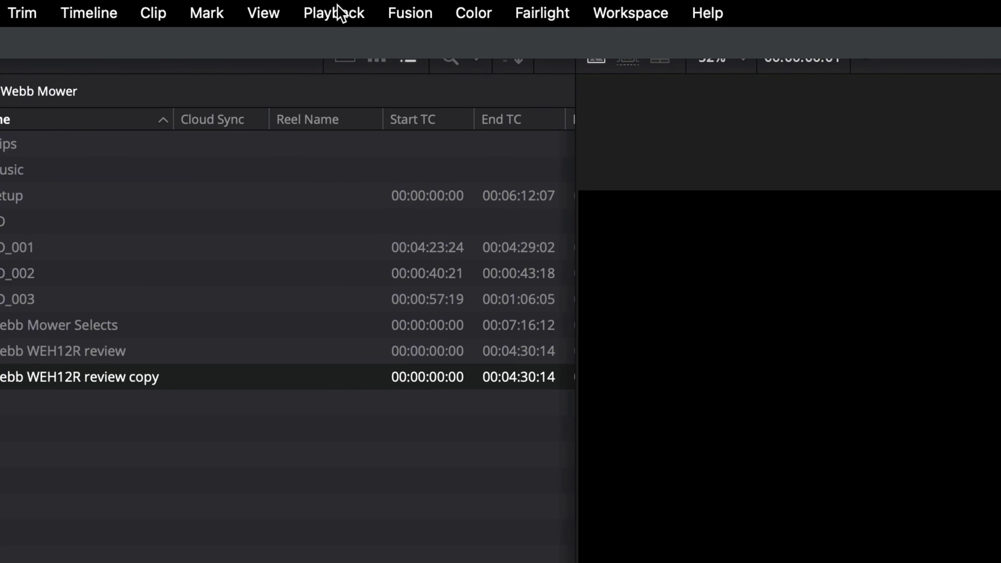
- Show the Playback menu with its Manage Render Cache options
left_click(341, 13)
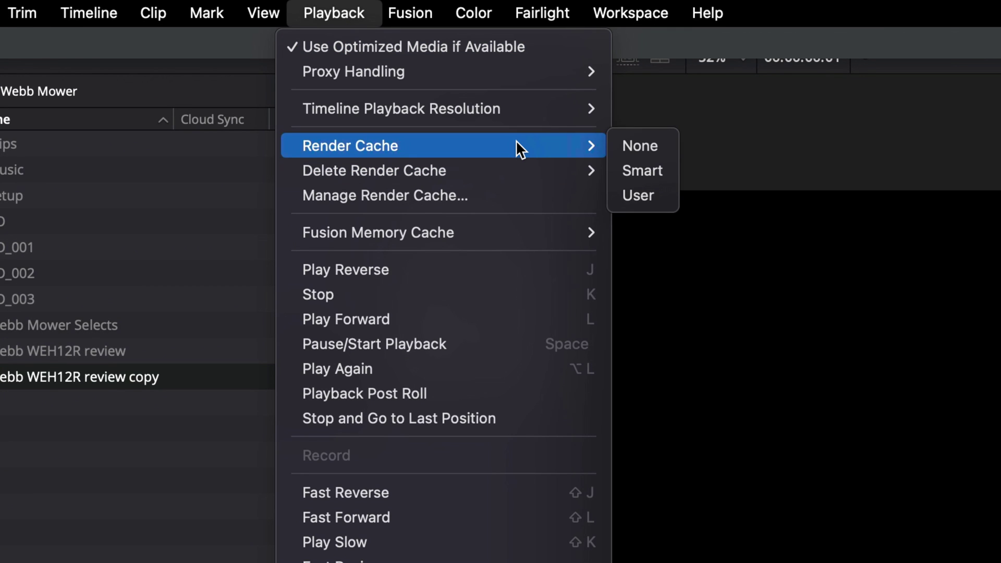
mouse_move(374, 171)
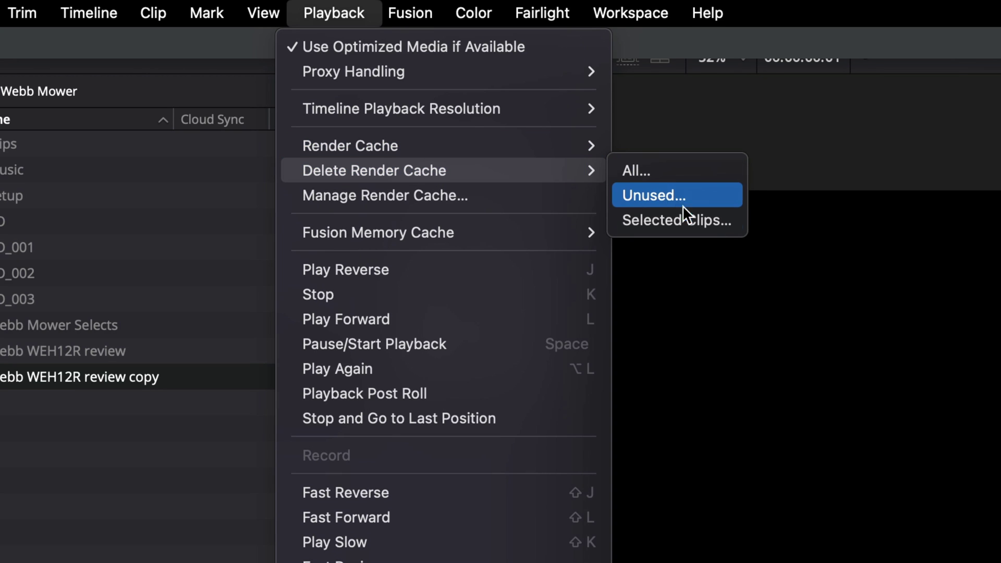
- Clear the JTechWP 2024 and Kite render caches to 0.00 KB, then open Preferences
left_click(406, 200)
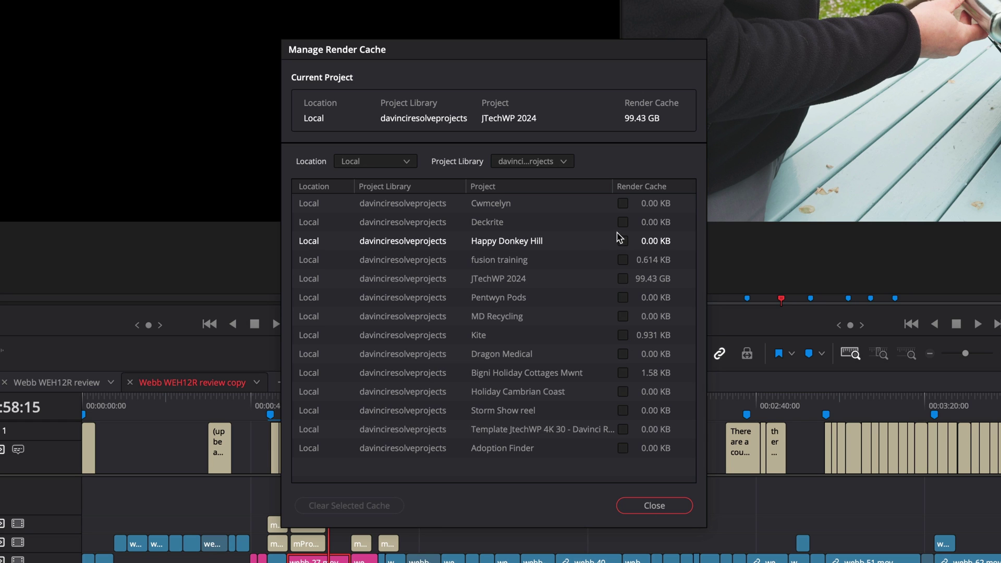
left_click(623, 278)
left_click(624, 335)
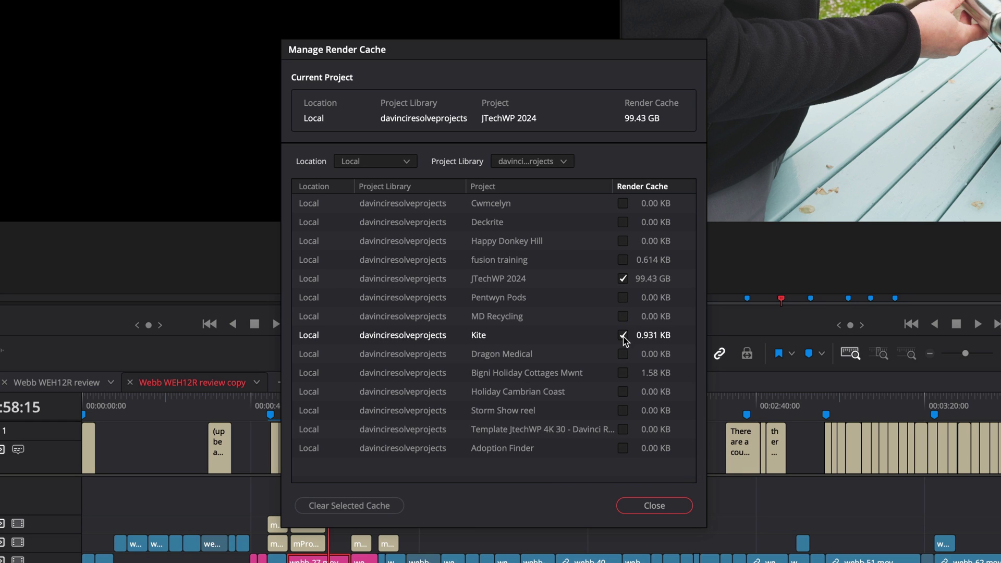
left_click(360, 509)
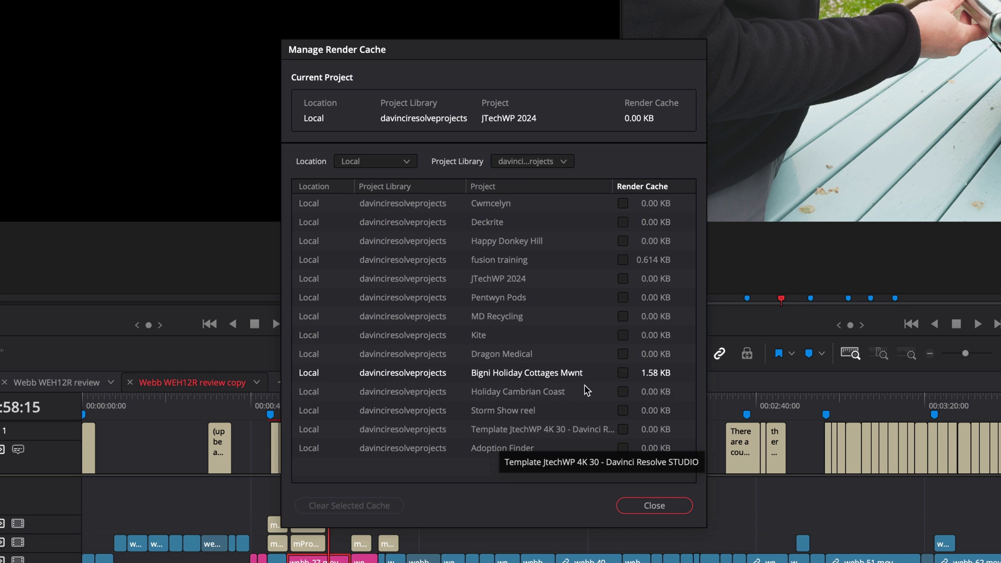
left_click(654, 506)
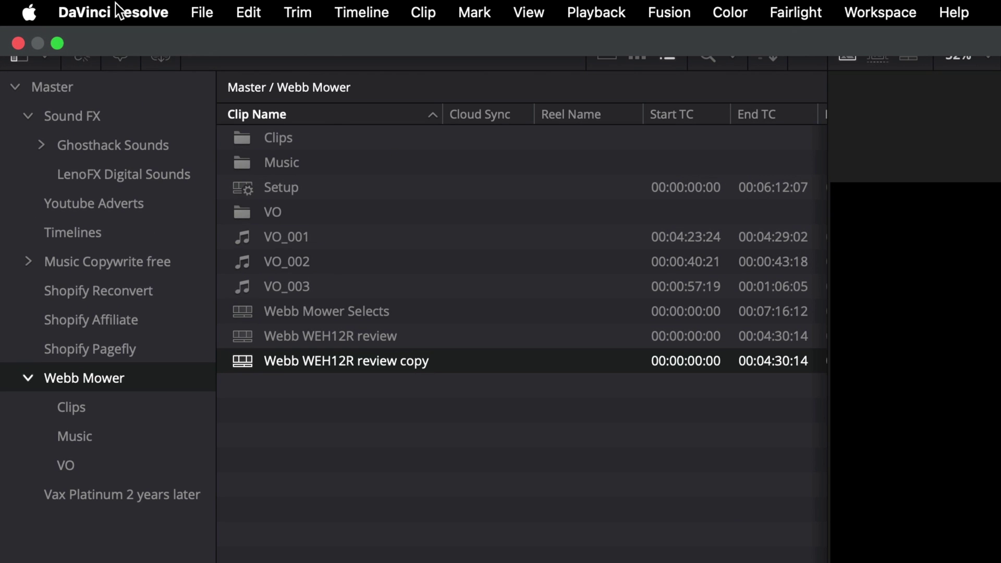
left_click(35, 4)
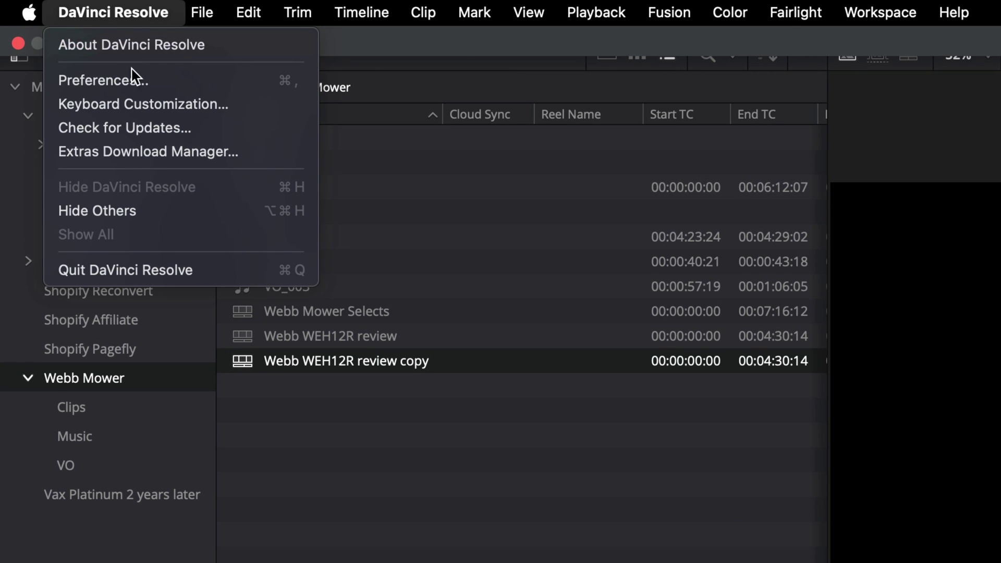
left_click(138, 82)
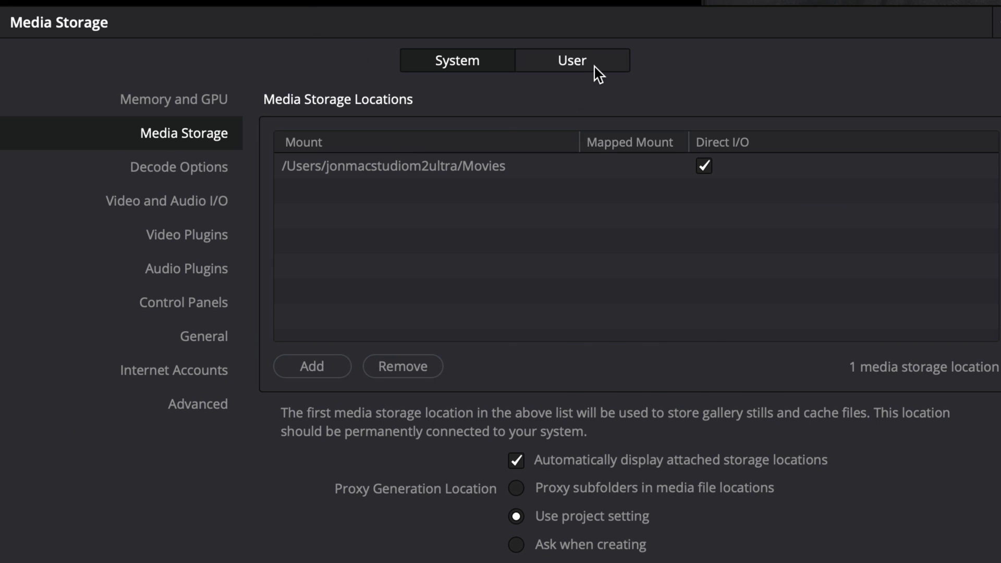
- In User > Cache Management, start lowering the cache deletion age from 30 toward 7 days
left_click(598, 72)
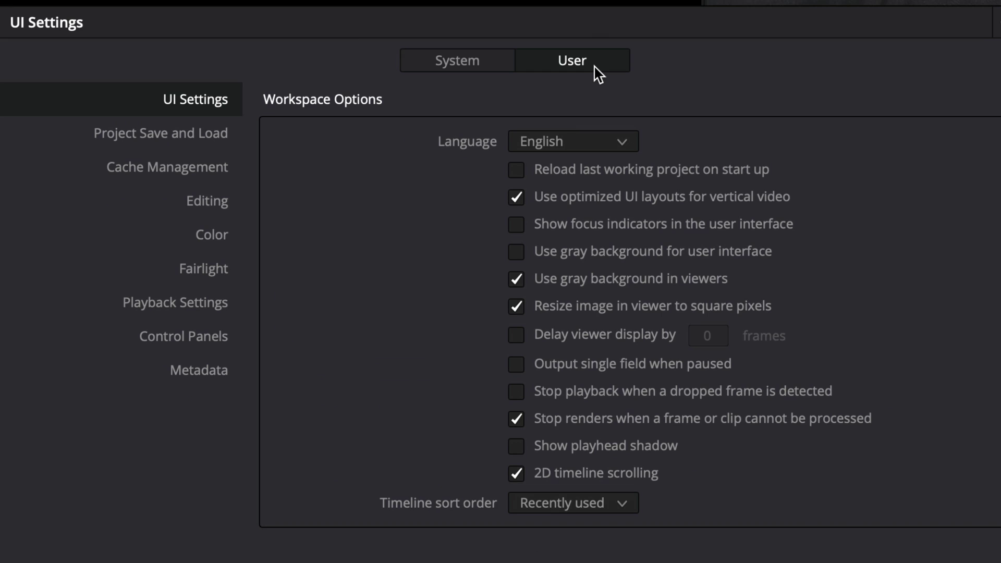
left_click(193, 165)
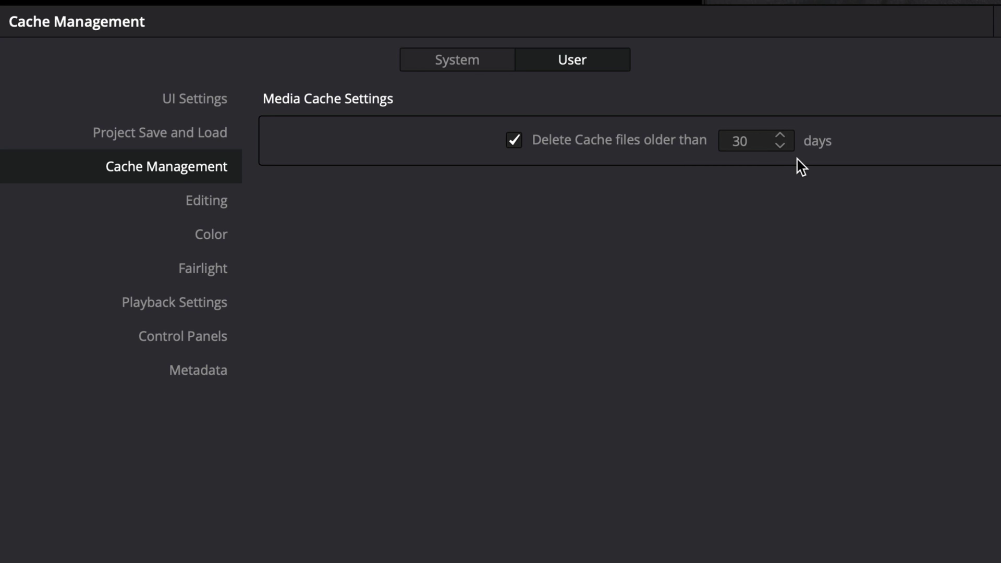
left_click(780, 146)
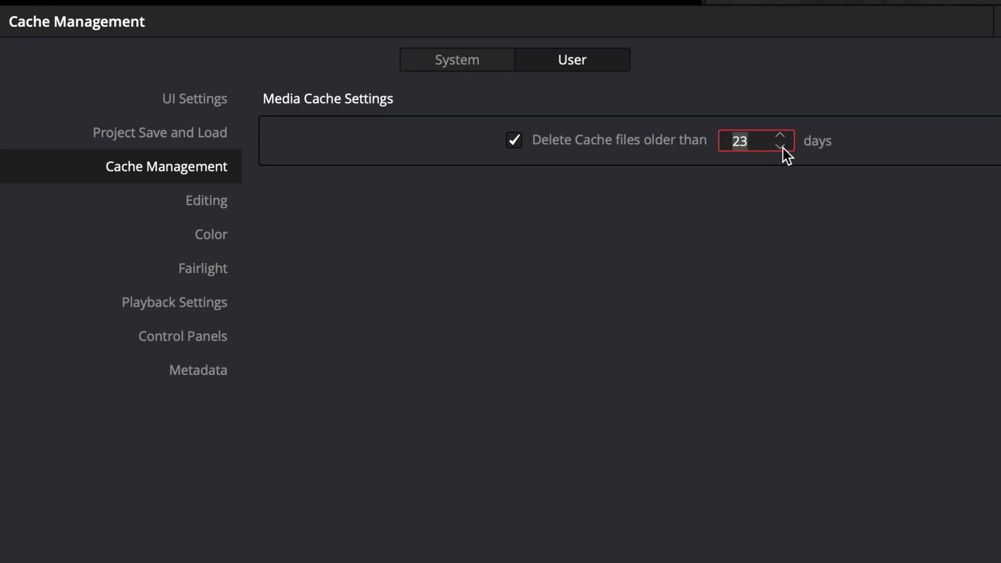